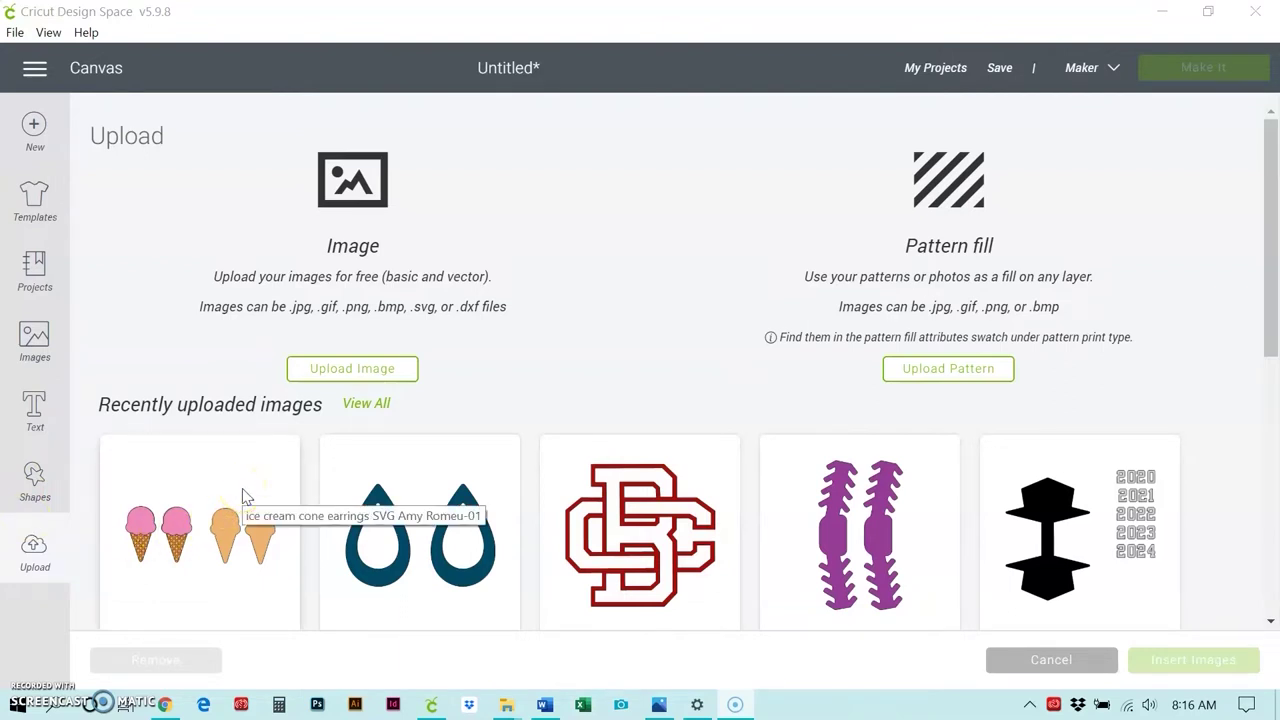
- Insert the ice cream cone earrings upload as a 6.092-inch group of eight layers
{"action": "left_click", "coordinate": [243, 497]}
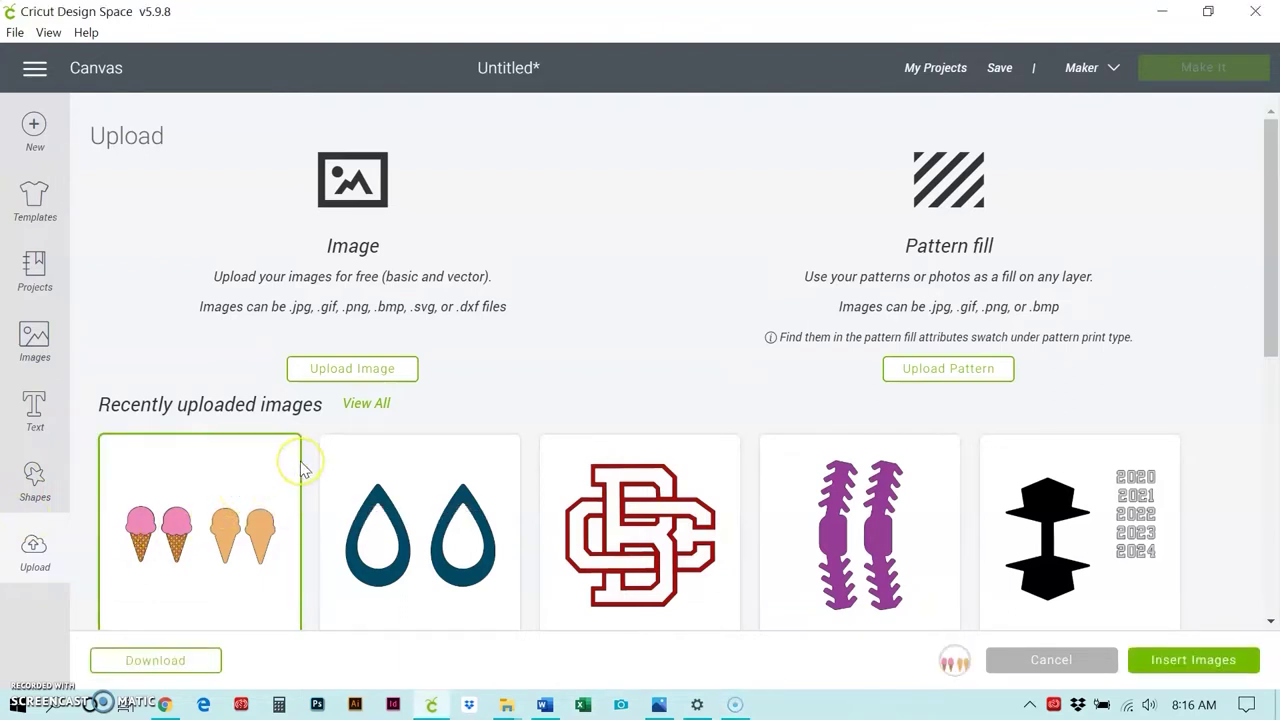
{"action": "left_click", "coordinate": [1170, 662]}
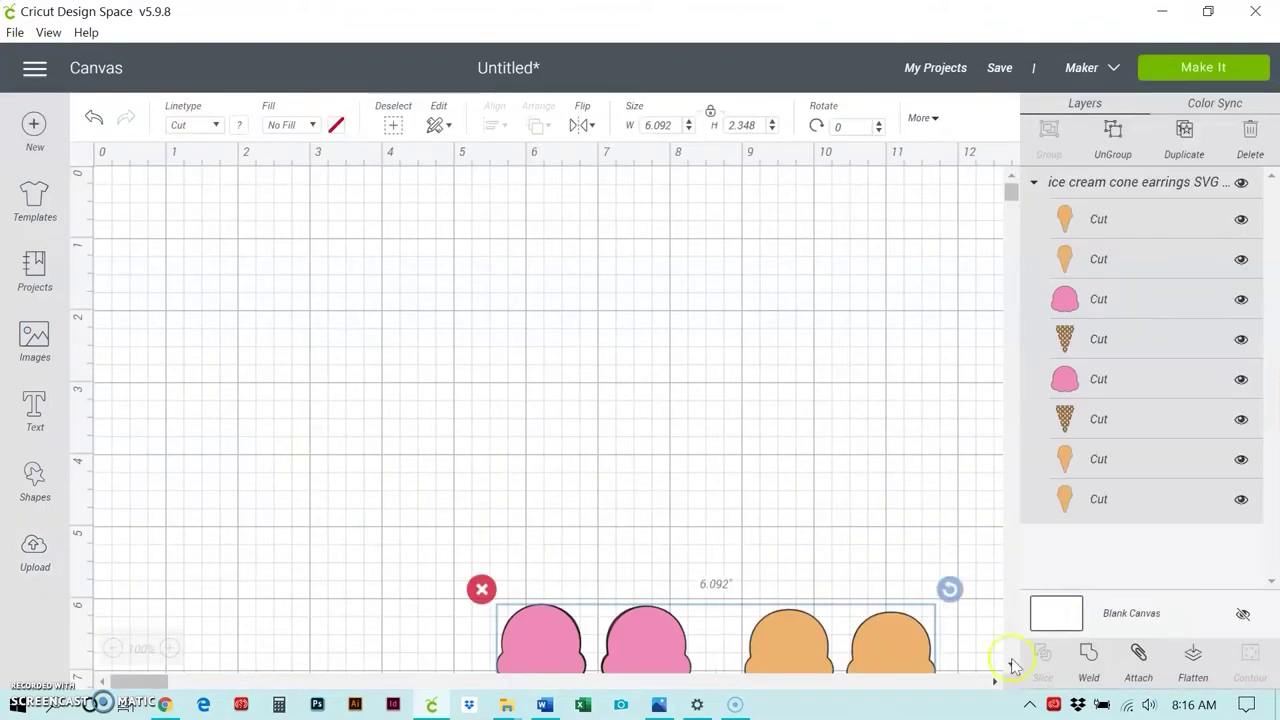
- Move the earrings group to the canvas top-left and hide the first plain cone layer
{"action": "left_click_drag", "start_coordinate": [663, 651], "coordinate": [284, 245]}
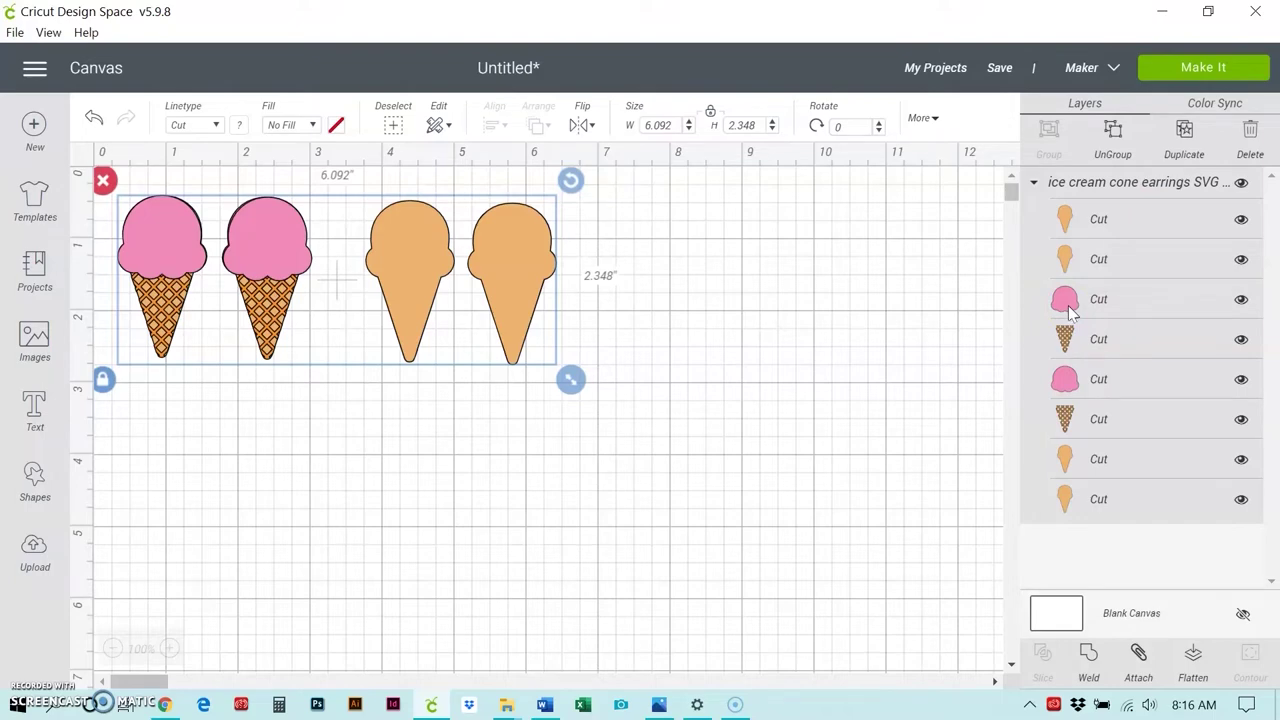
{"action": "left_click_drag", "start_coordinate": [1064, 338], "coordinate": [1098, 355]}
{"action": "left_click", "coordinate": [1066, 335]}
{"action": "left_click", "coordinate": [1101, 414]}
{"action": "left_click", "coordinate": [1100, 302]}
{"action": "left_click", "coordinate": [1063, 500]}
{"action": "left_click", "coordinate": [1241, 219]}
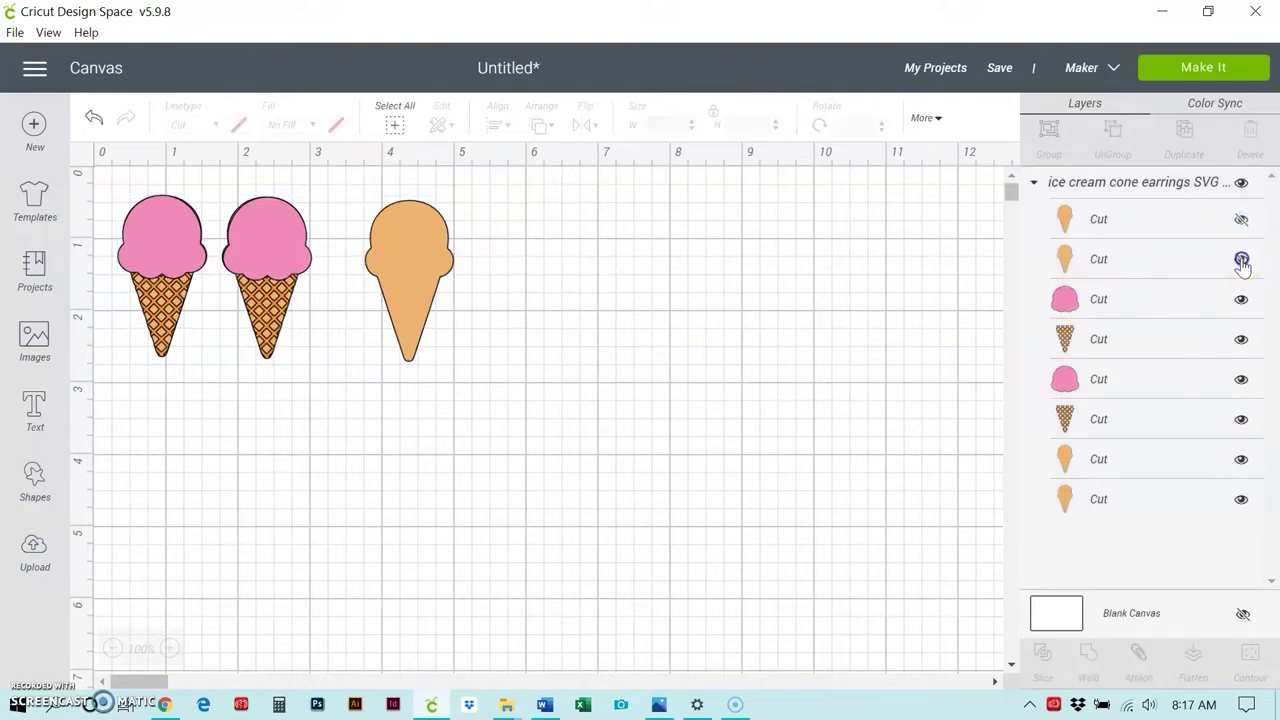
{"action": "left_click", "coordinate": [1241, 260]}
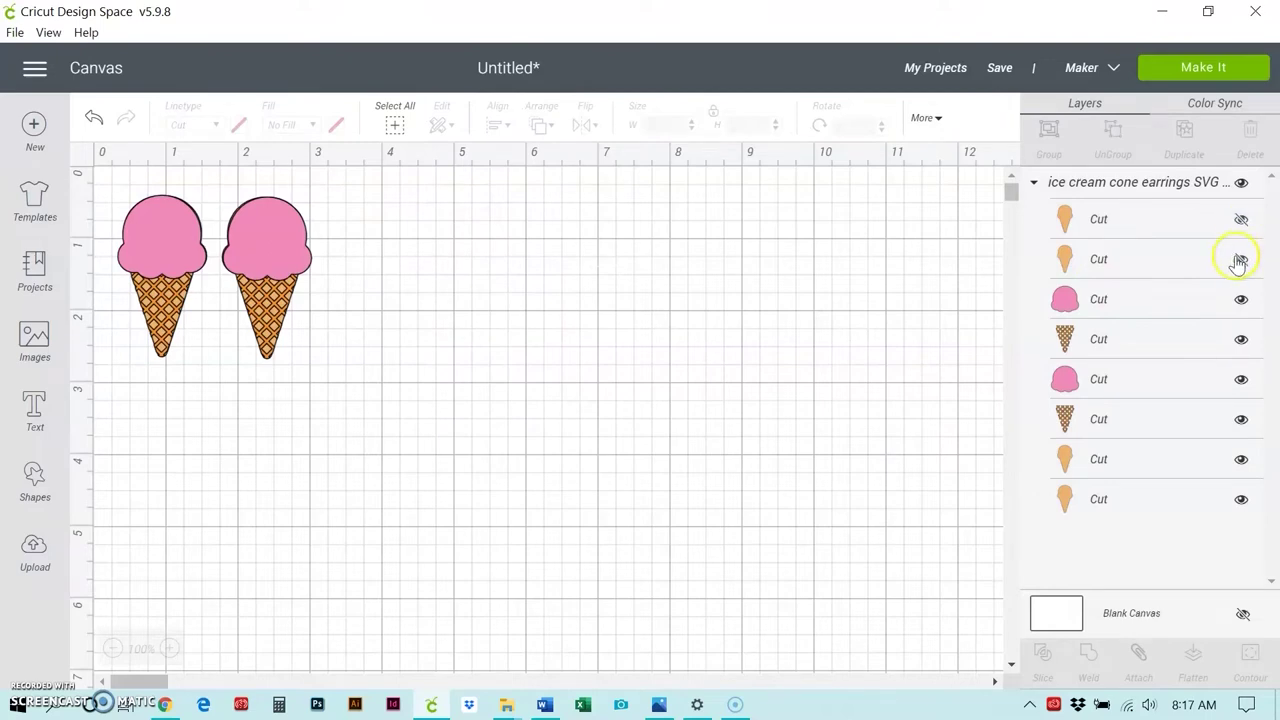
{"action": "left_click", "coordinate": [1241, 219]}
{"action": "left_click", "coordinate": [1241, 259]}
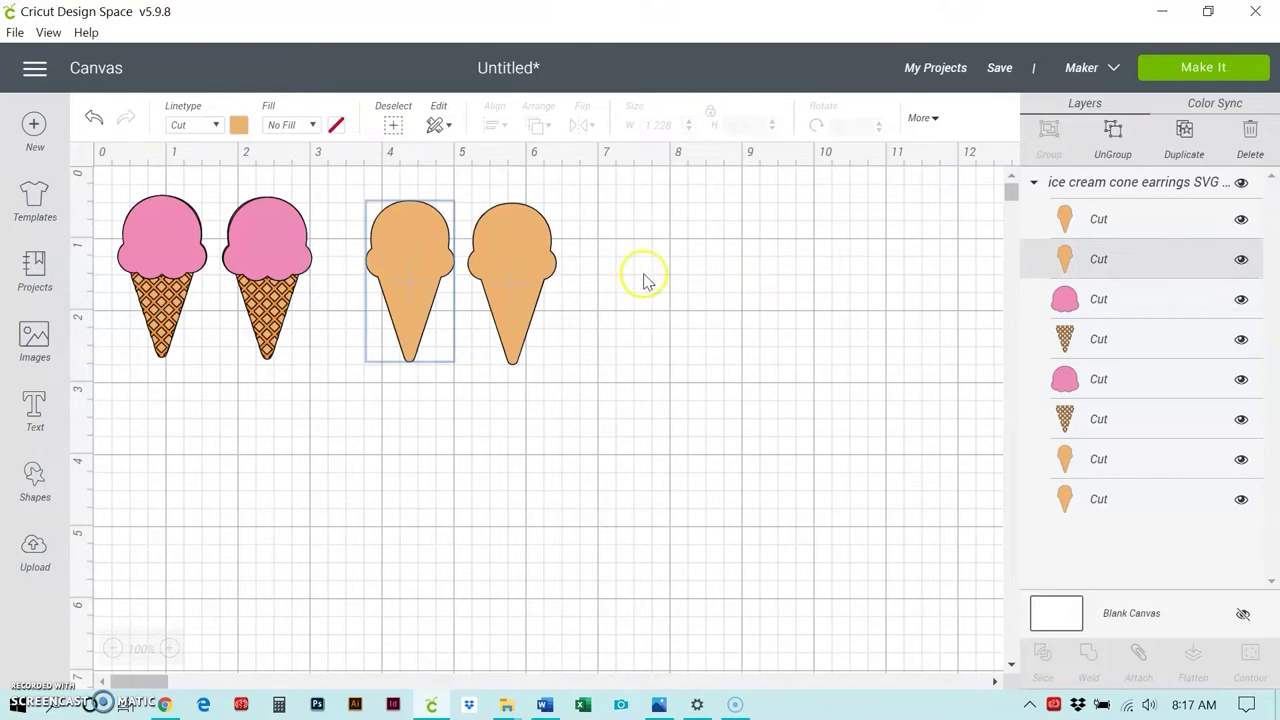
{"action": "left_click_drag", "start_coordinate": [105, 188], "coordinate": [642, 428]}
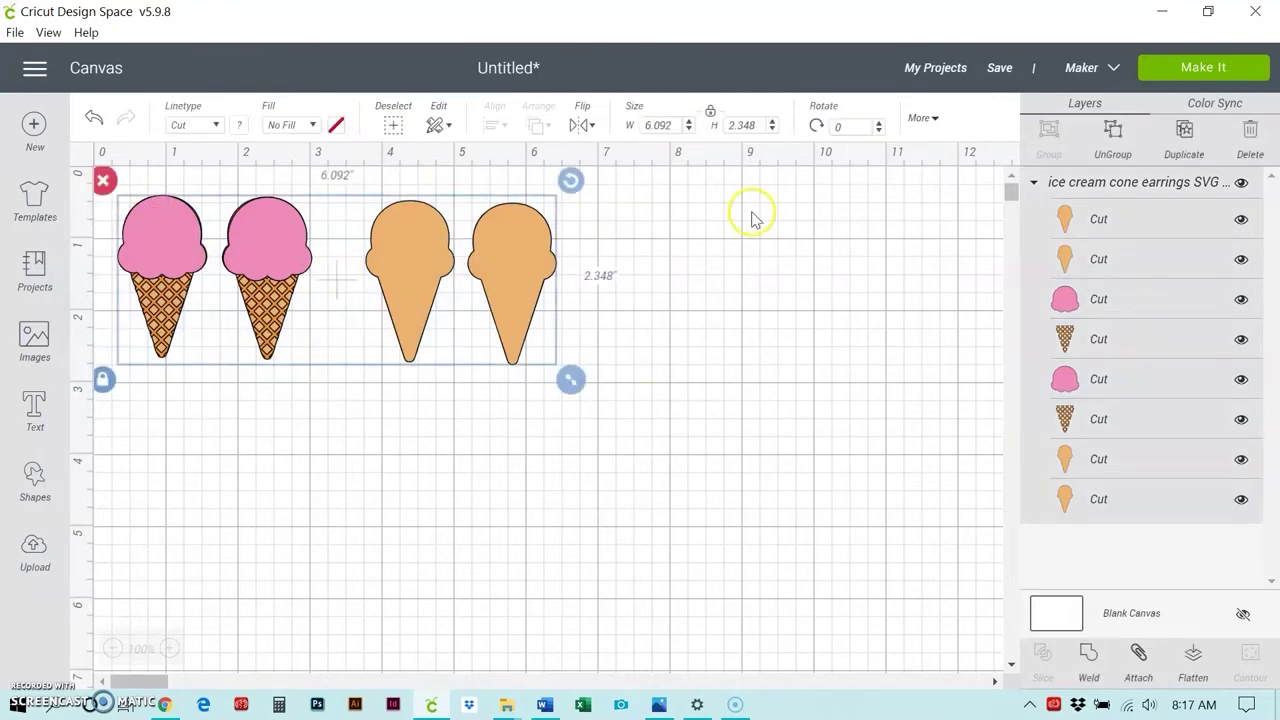
{"action": "left_click", "coordinate": [752, 127]}
{"action": "left_click", "coordinate": [753, 126]}
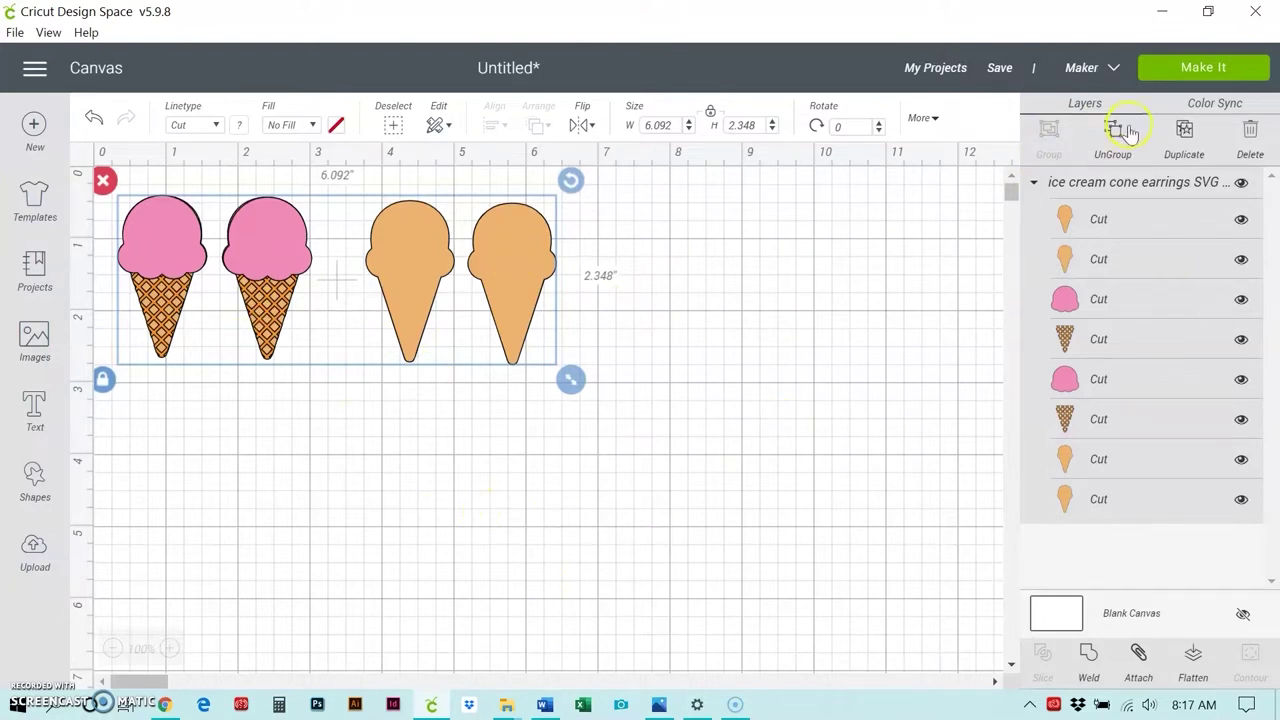
{"action": "left_click", "coordinate": [1190, 78]}
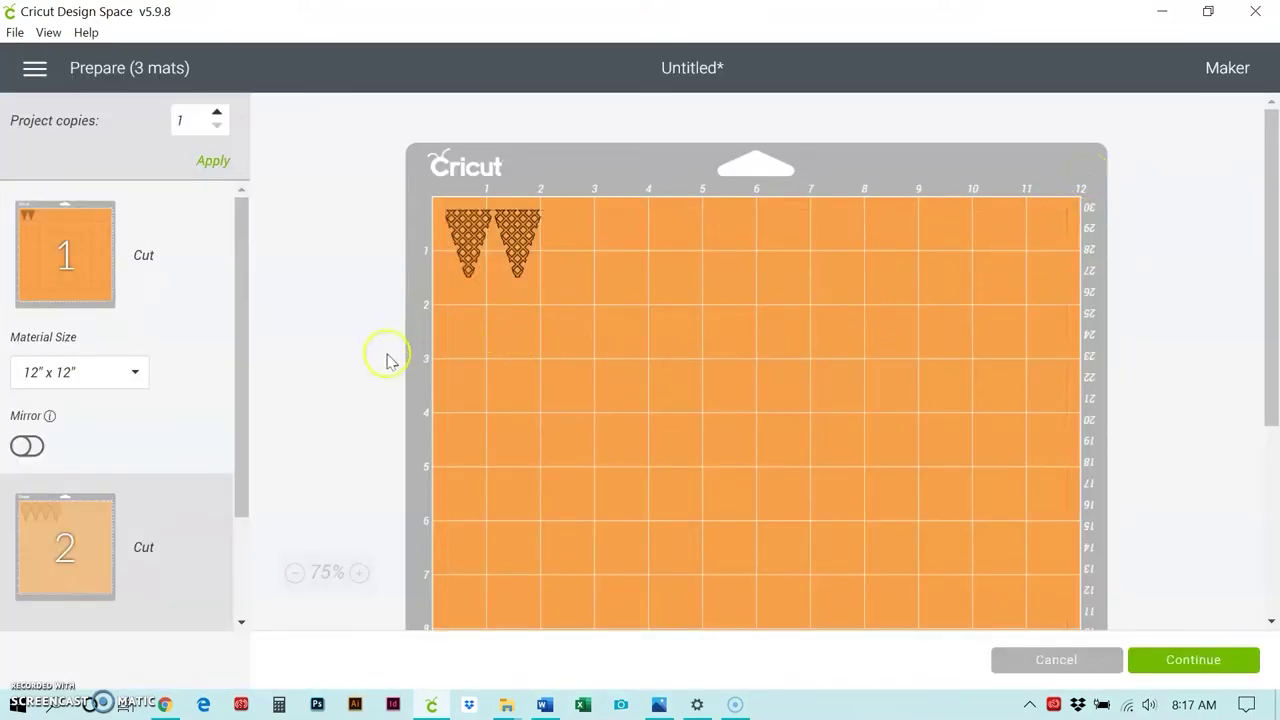
- Review the three mats: waffle cones, plain cones and pink scoops
{"action": "mouse_move", "coordinate": [238, 388]}
{"action": "left_mouse_down"}
{"action": "mouse_move", "coordinate": [237, 403]}
{"action": "mouse_move", "coordinate": [249, 366]}
{"action": "left_mouse_up"}
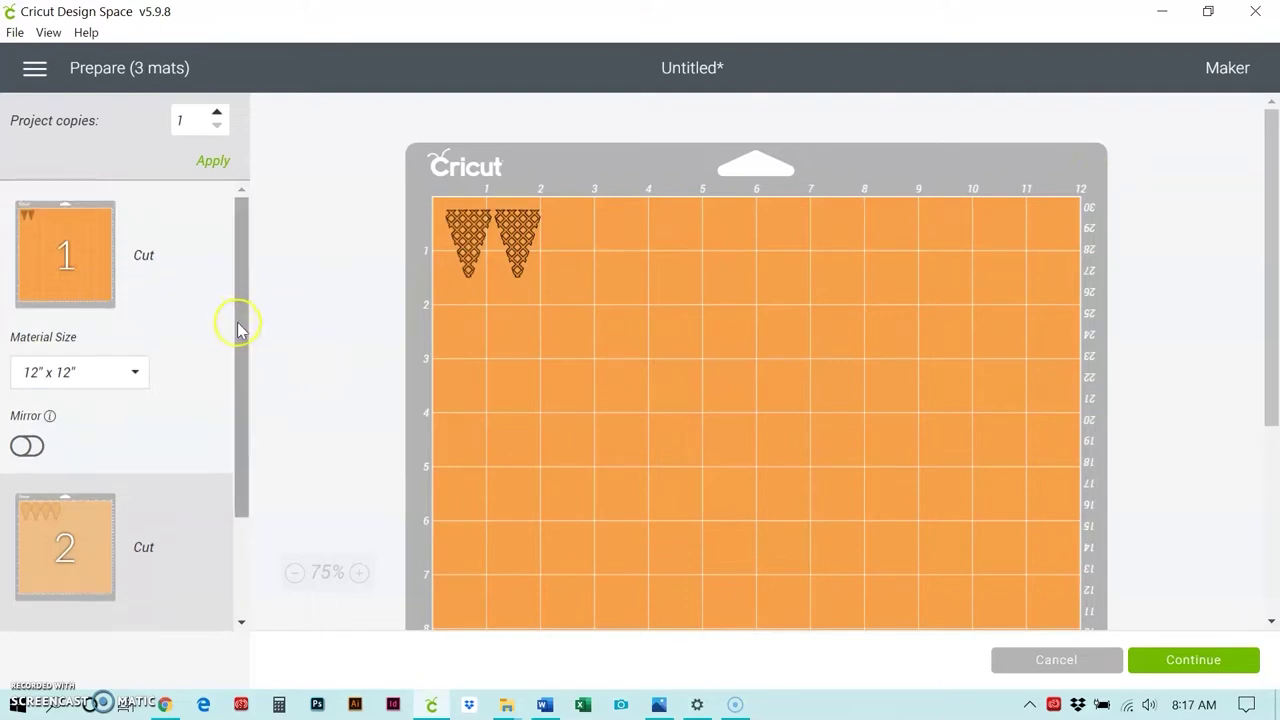
{"action": "left_click_drag", "start_coordinate": [240, 322], "coordinate": [246, 420]}
{"action": "left_click", "coordinate": [78, 404]}
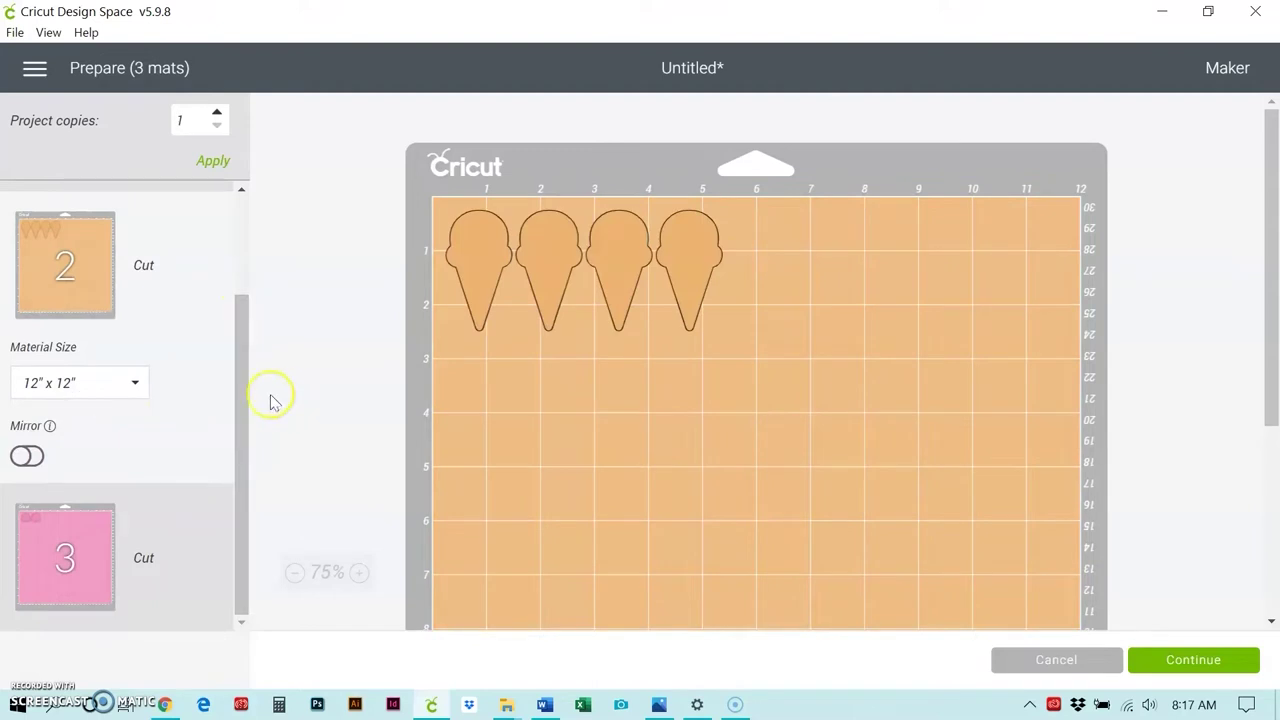
{"action": "left_click", "coordinate": [78, 555]}
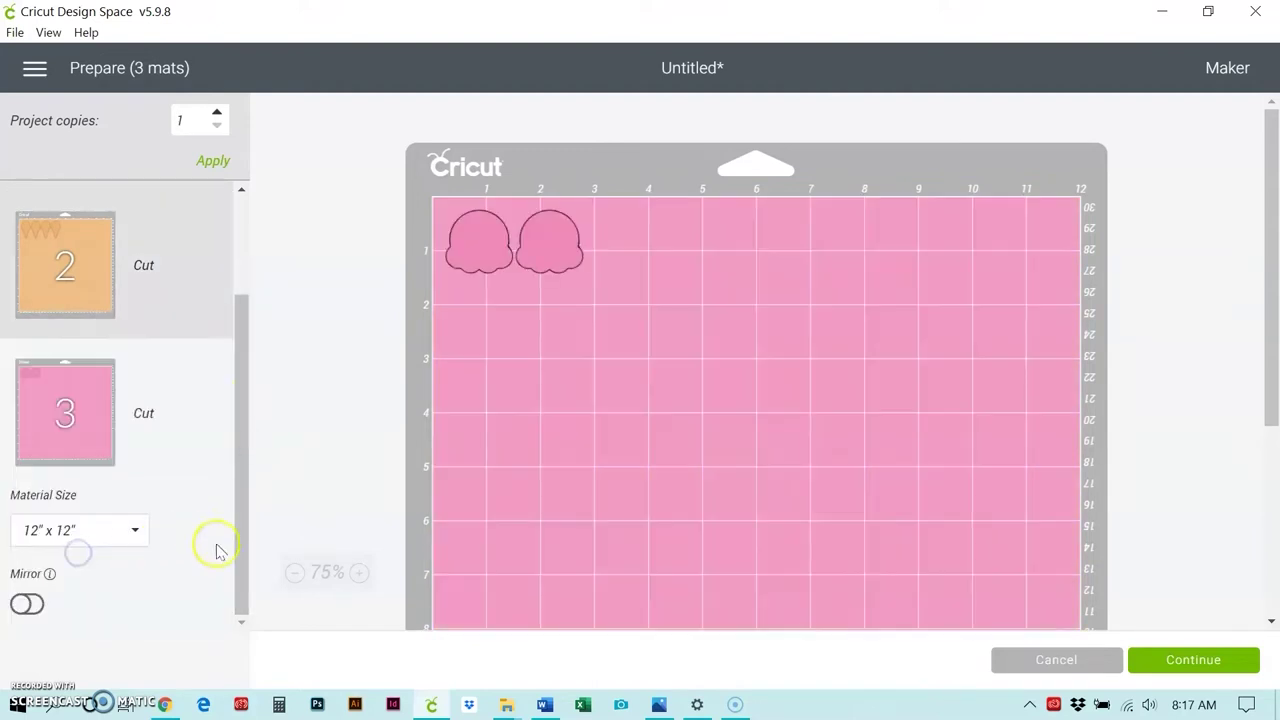
{"action": "left_click_drag", "start_coordinate": [243, 531], "coordinate": [248, 410]}
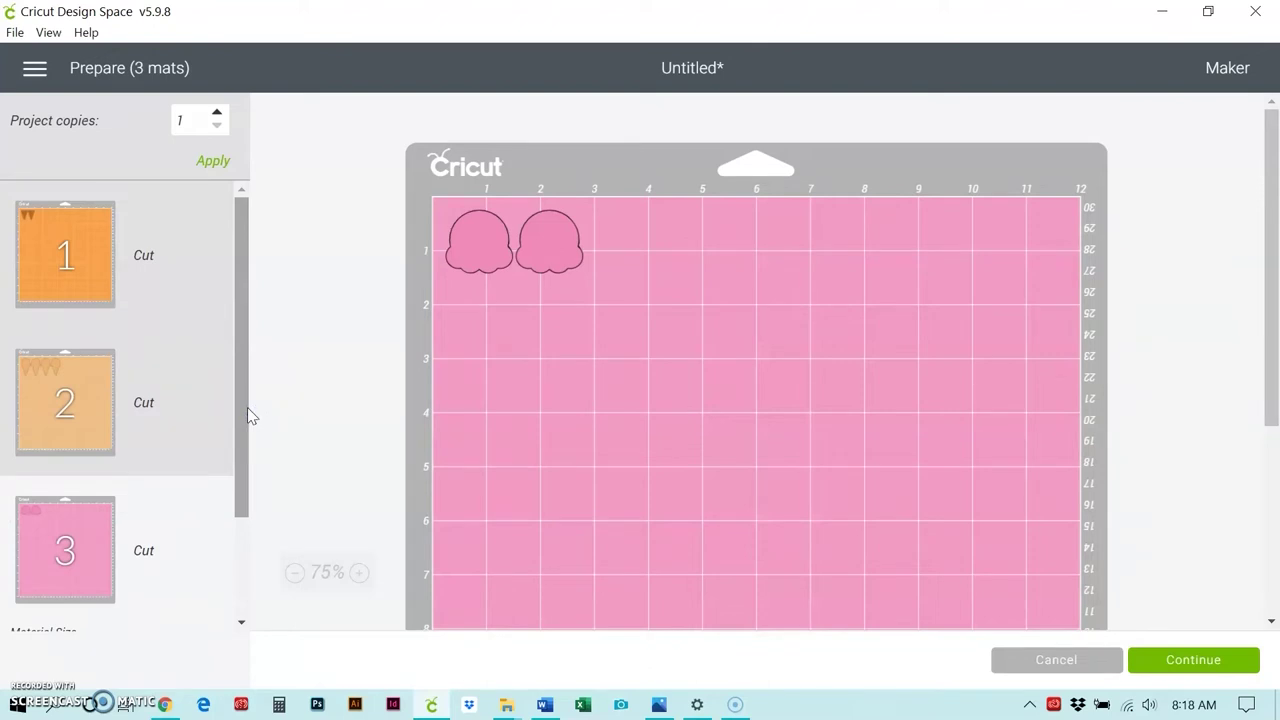
{"action": "left_click", "coordinate": [148, 282]}
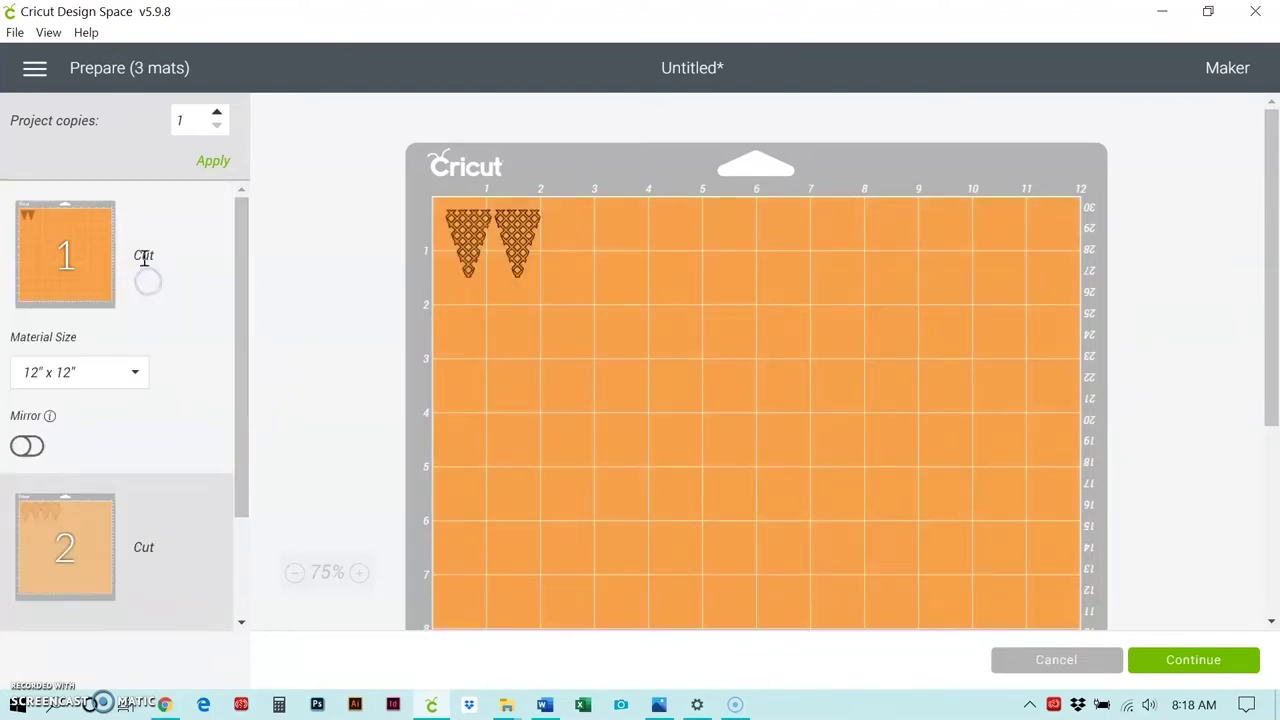
{"action": "left_click", "coordinate": [30, 446]}
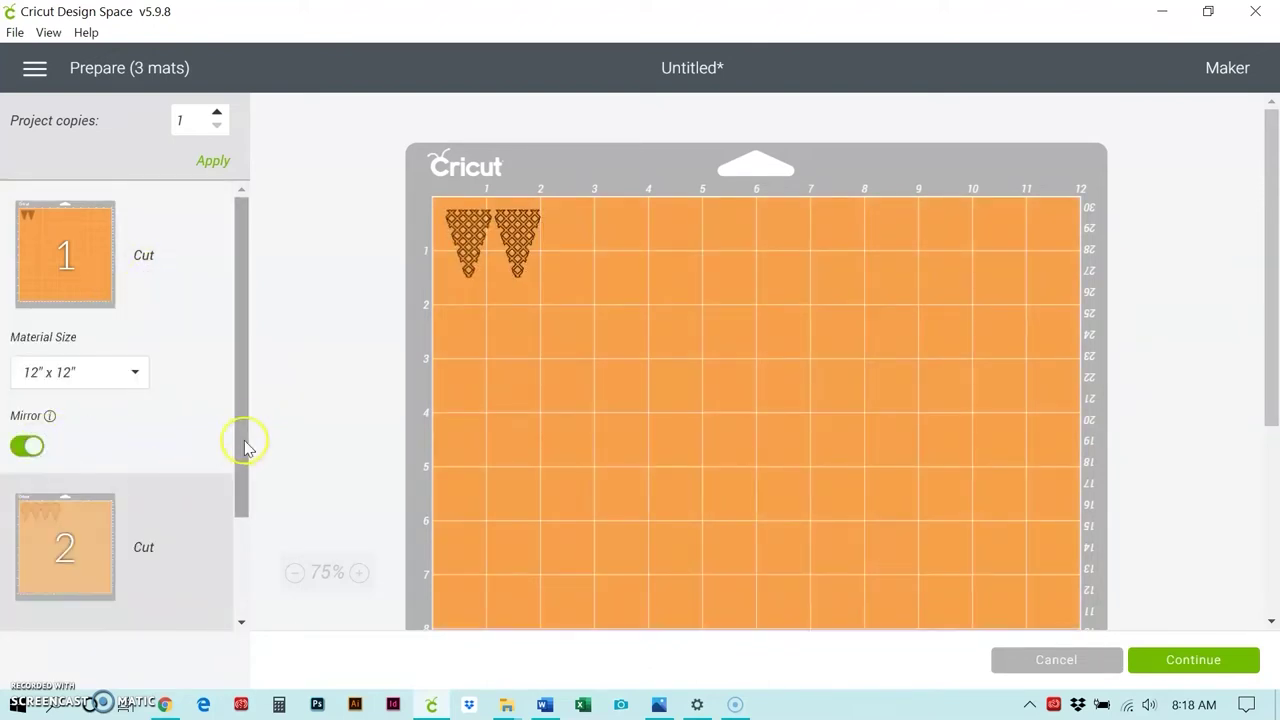
{"action": "left_click_drag", "start_coordinate": [247, 447], "coordinate": [234, 557]}
{"action": "left_click", "coordinate": [91, 428]}
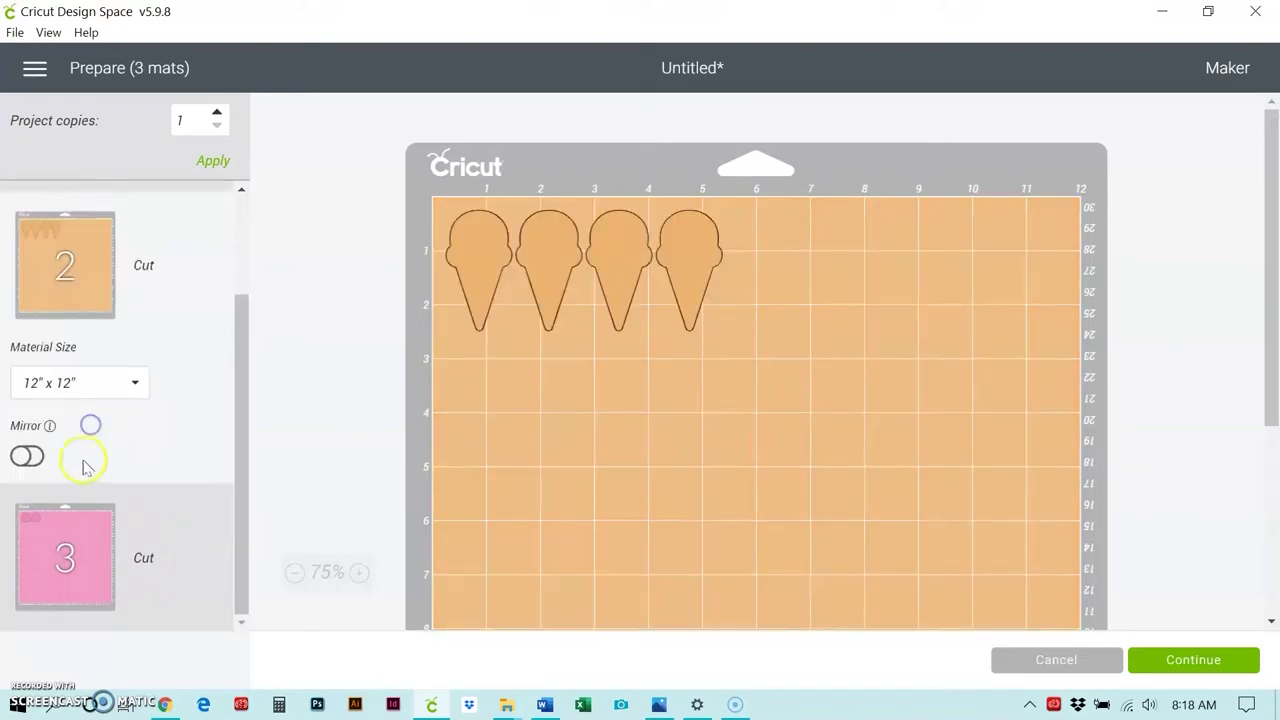
{"action": "left_click", "coordinate": [28, 457]}
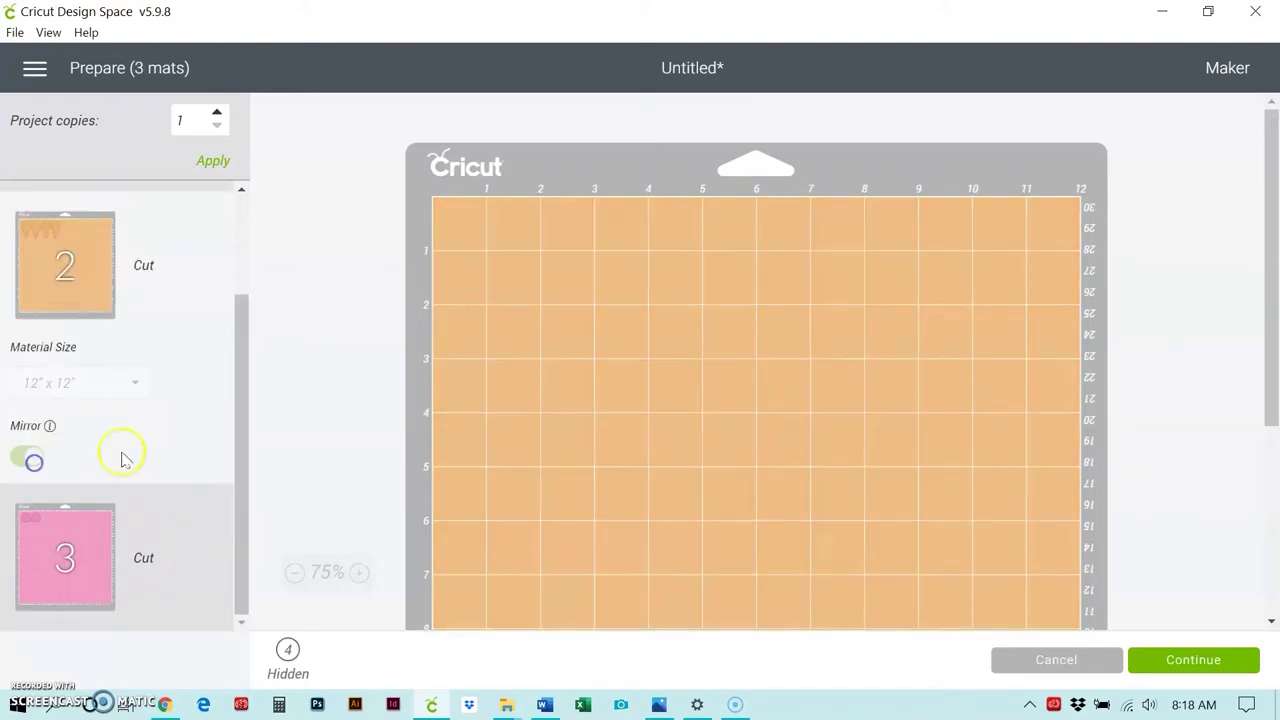
{"action": "left_click", "coordinate": [105, 560]}
{"action": "left_click", "coordinate": [28, 604]}
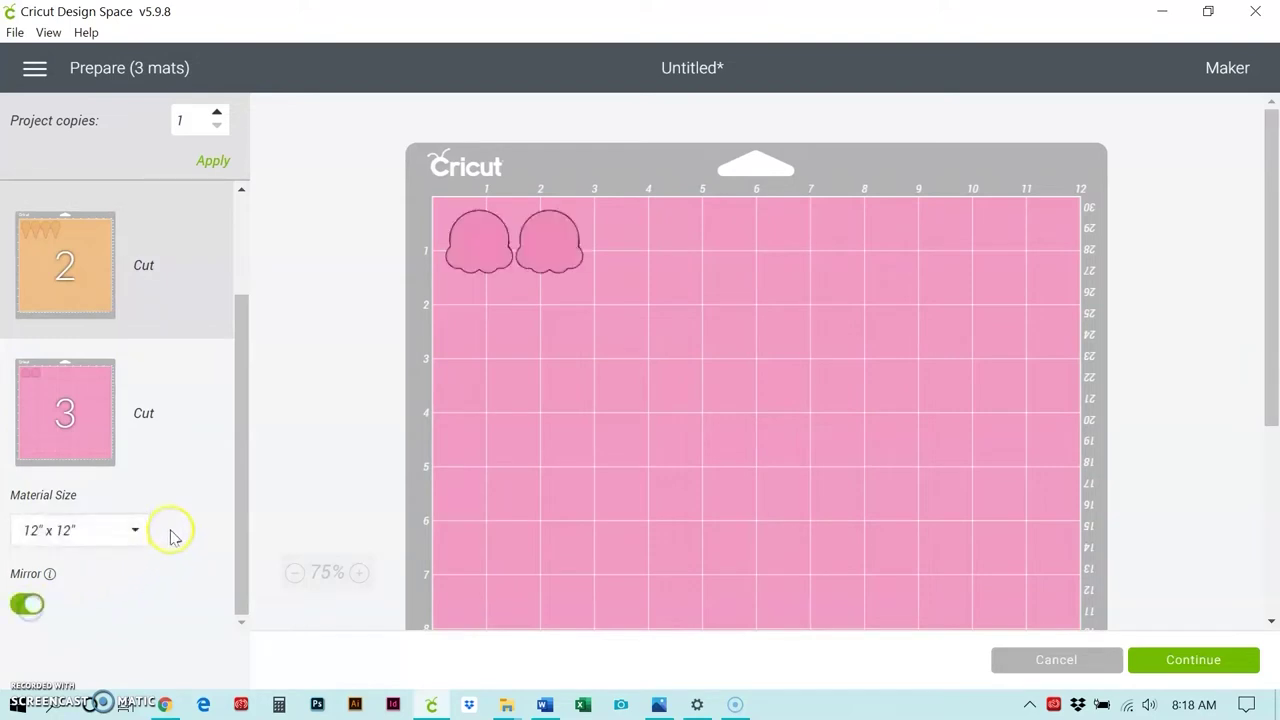
{"action": "left_click_drag", "start_coordinate": [243, 509], "coordinate": [254, 306]}
{"action": "left_click", "coordinate": [187, 292]}
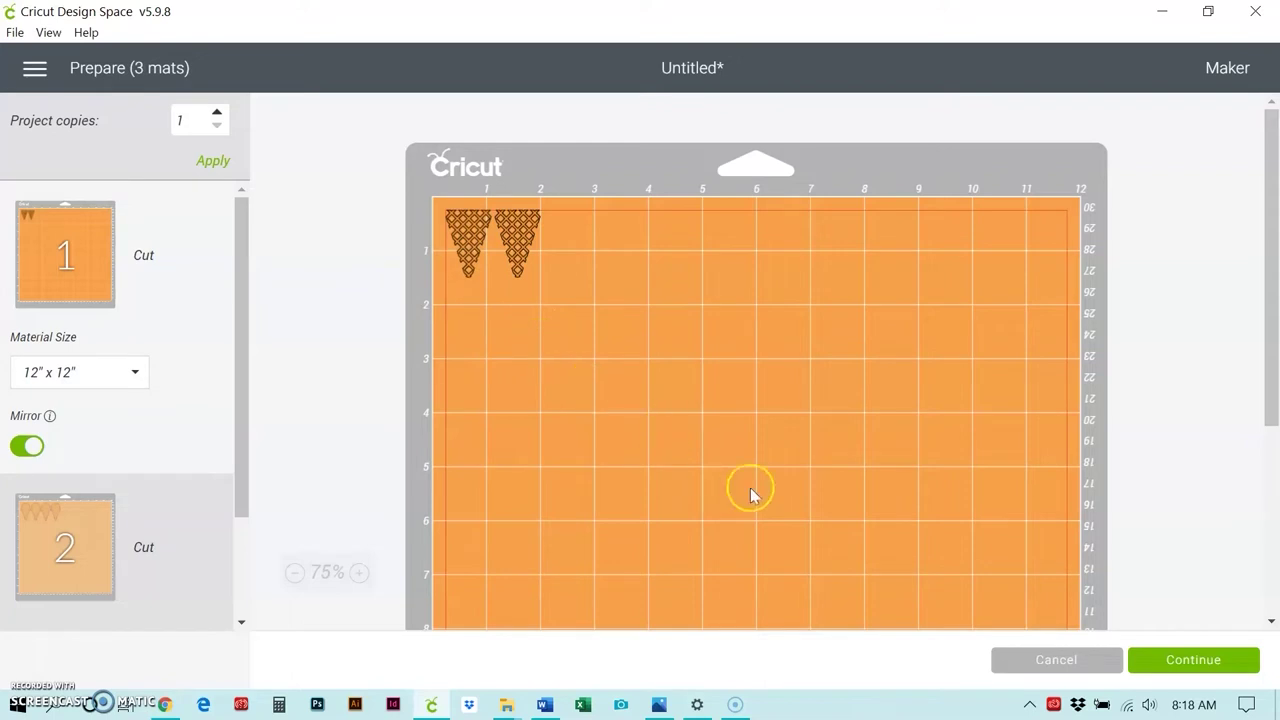
{"action": "left_click", "coordinate": [1193, 660]}
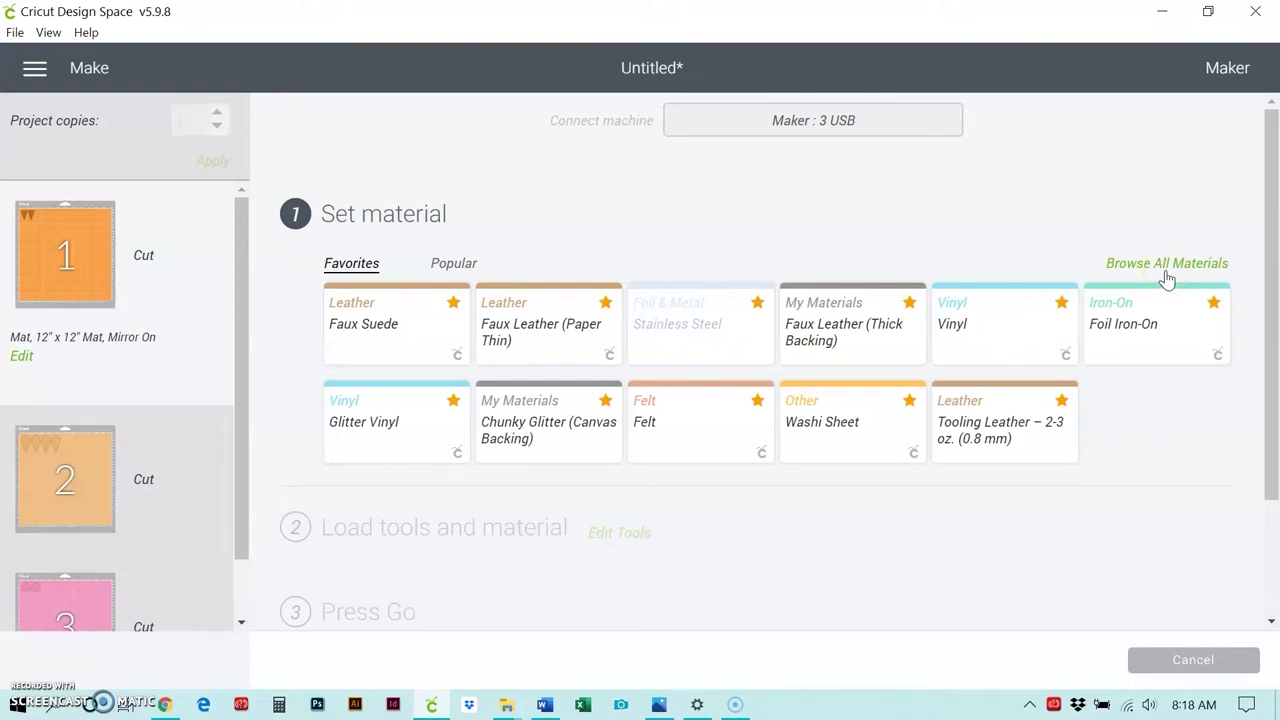
- Set mat 1's material to Foil Iron-On and check its cut pressure options
{"action": "left_click", "coordinate": [1143, 357]}
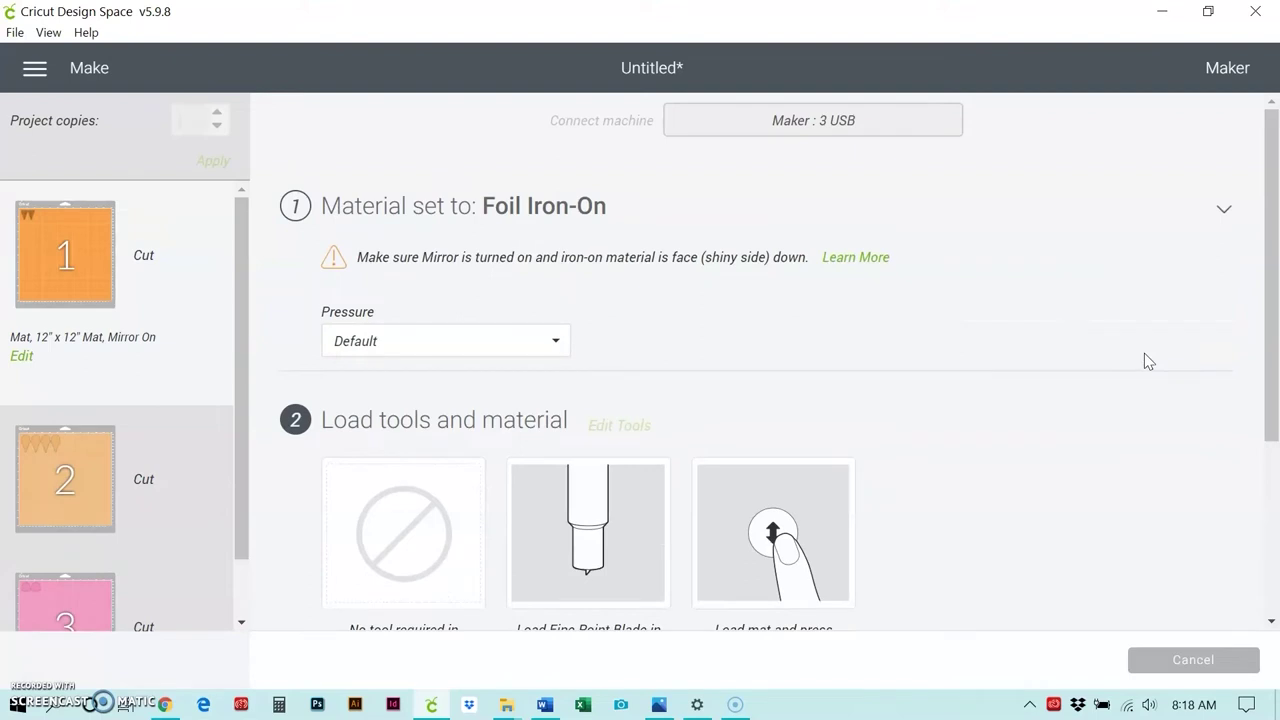
{"action": "left_click", "coordinate": [396, 357]}
- Finish cutting mat 1 in Foil Iron-On at Default pressure and return for mat 2
{"action": "left_click", "coordinate": [14, 690]}
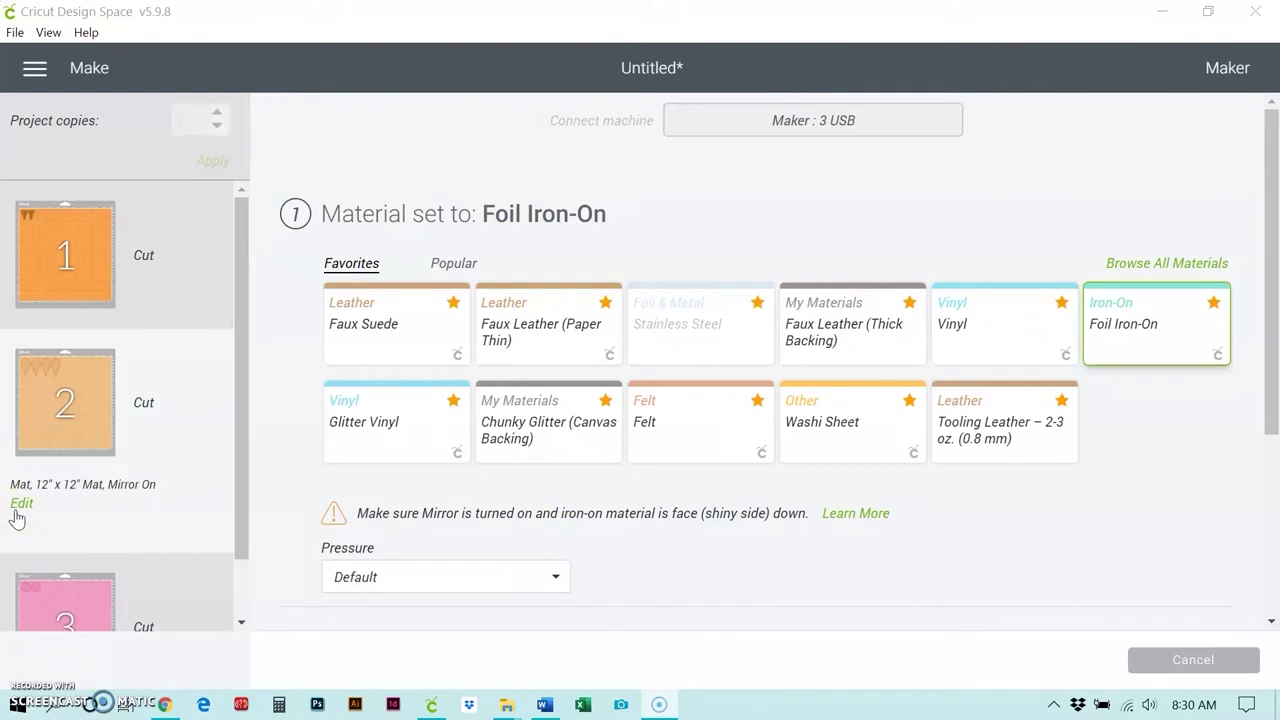
- Preview mat 2's plain cones and choose Faux Leather (Paper Thin) from Favorites
{"action": "left_click", "coordinate": [58, 415]}
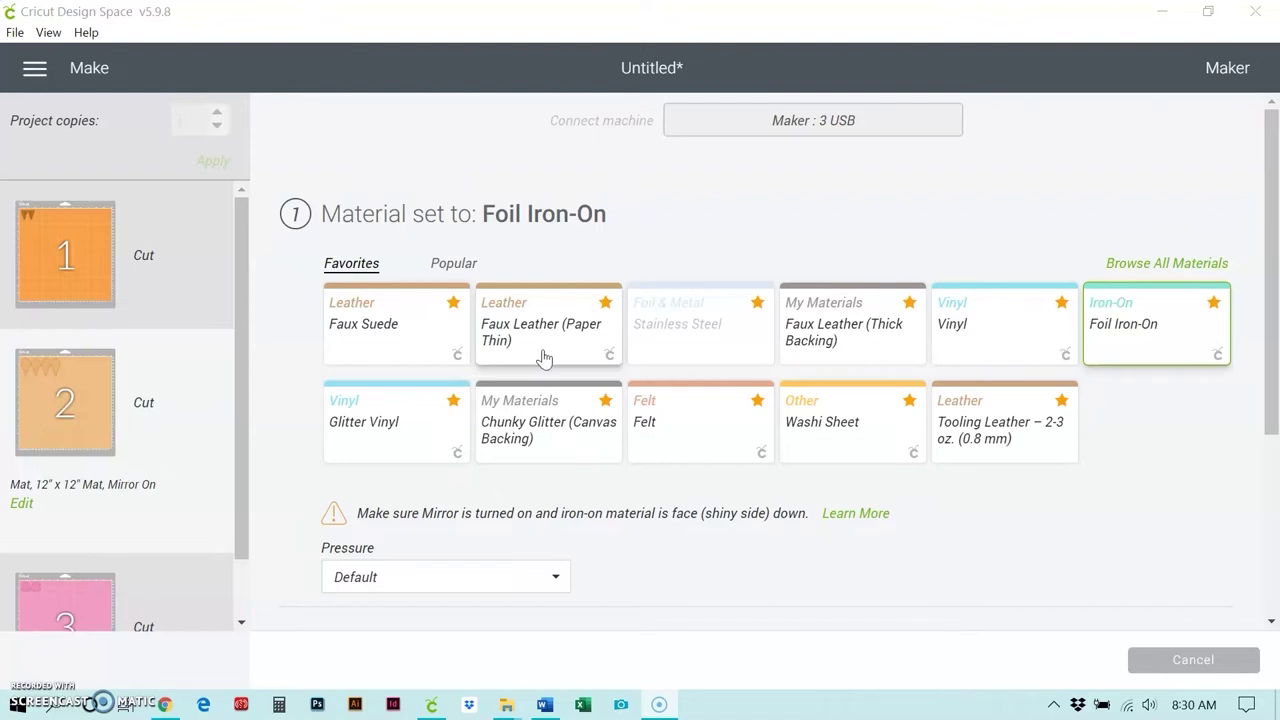
{"action": "left_click", "coordinate": [546, 360]}
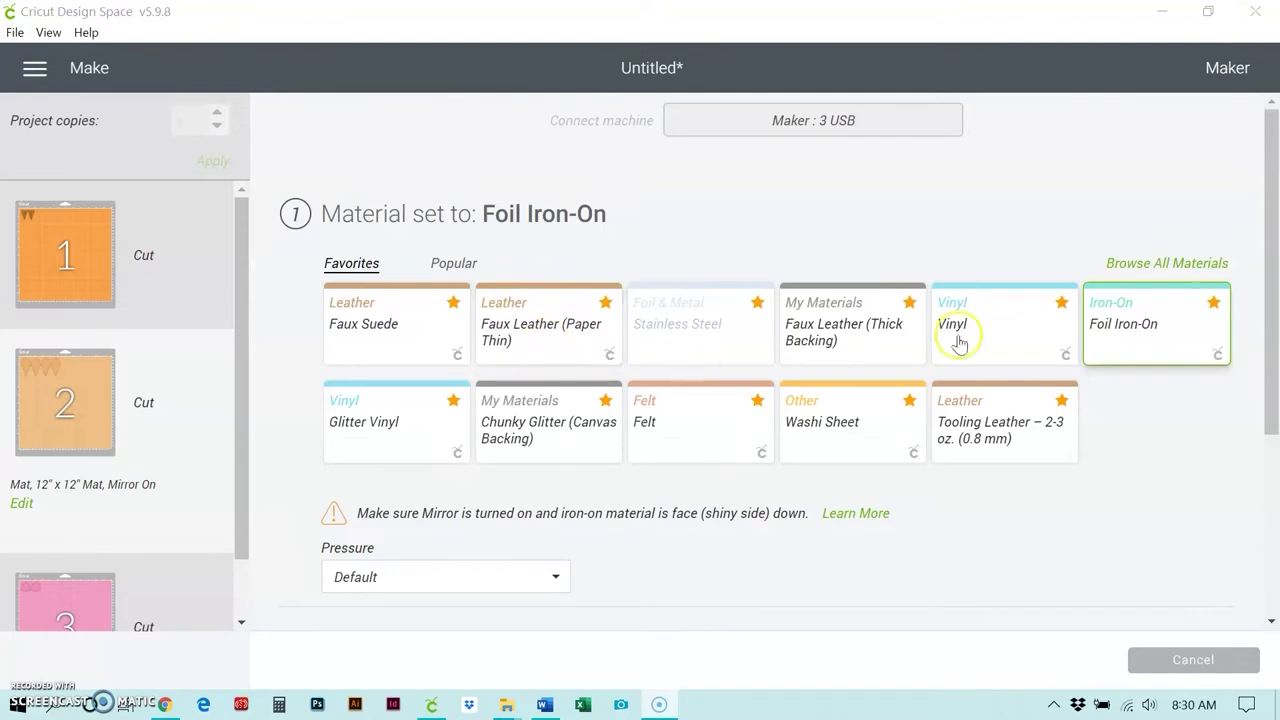
{"action": "left_click", "coordinate": [1188, 274]}
{"action": "left_click", "coordinate": [562, 357]}
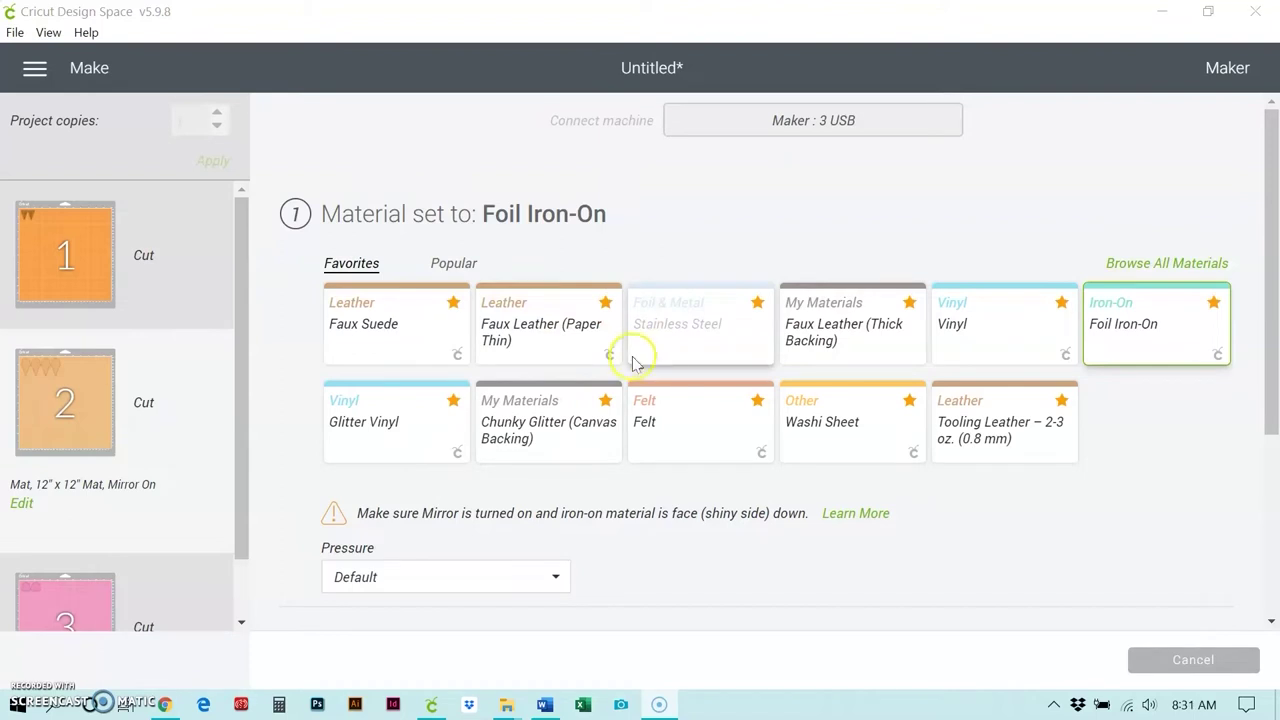
{"action": "left_click", "coordinate": [558, 354]}
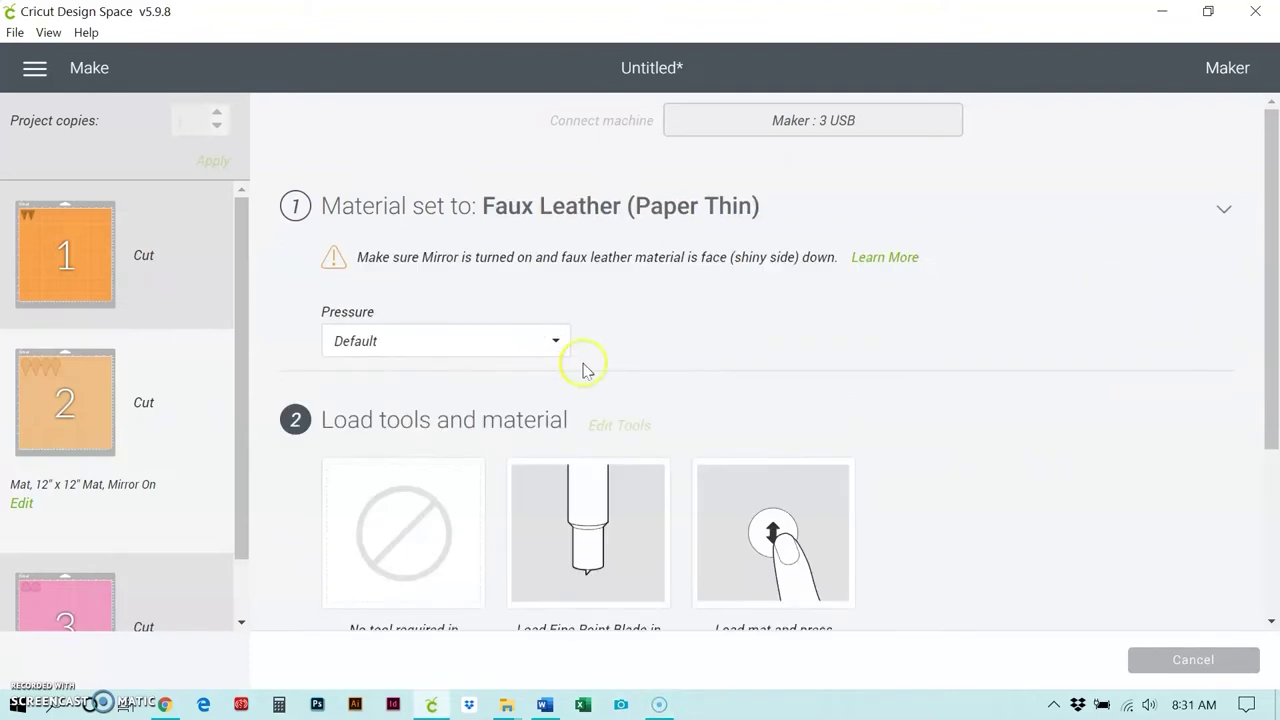
- Change mat 2's Faux Leather cut pressure from Default to More
{"action": "left_click", "coordinate": [358, 345]}
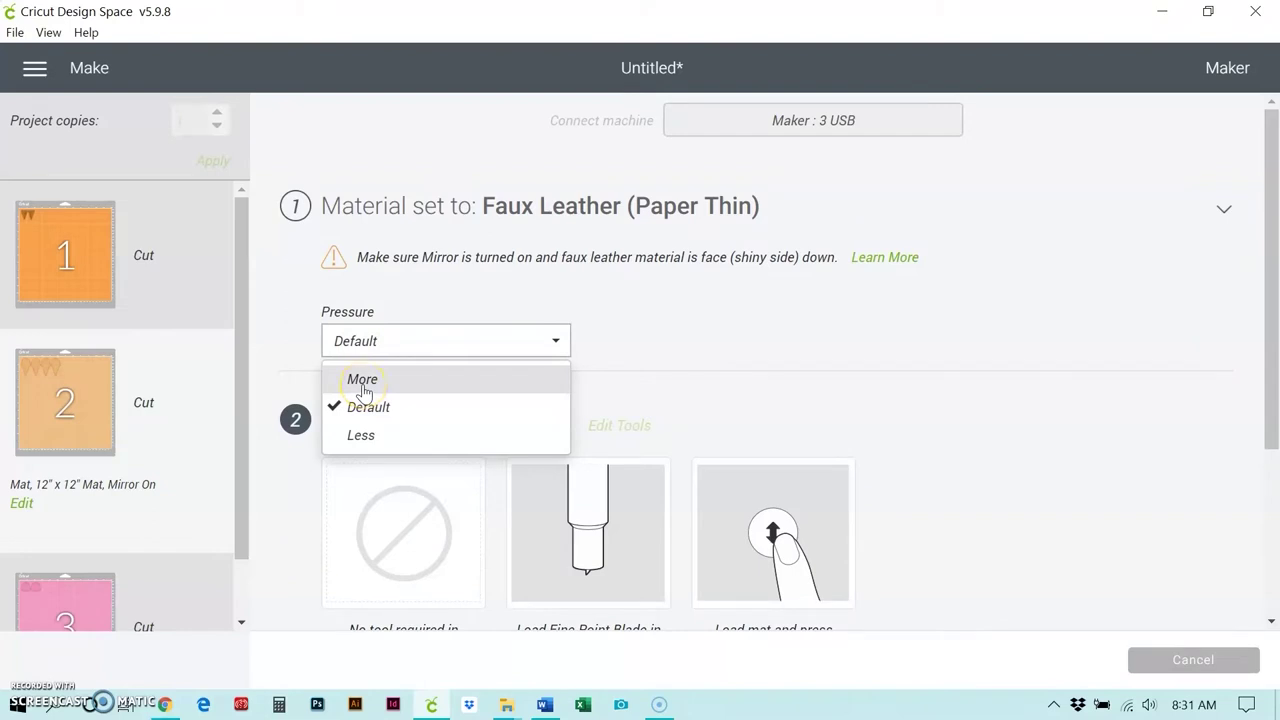
{"action": "left_click", "coordinate": [362, 380]}
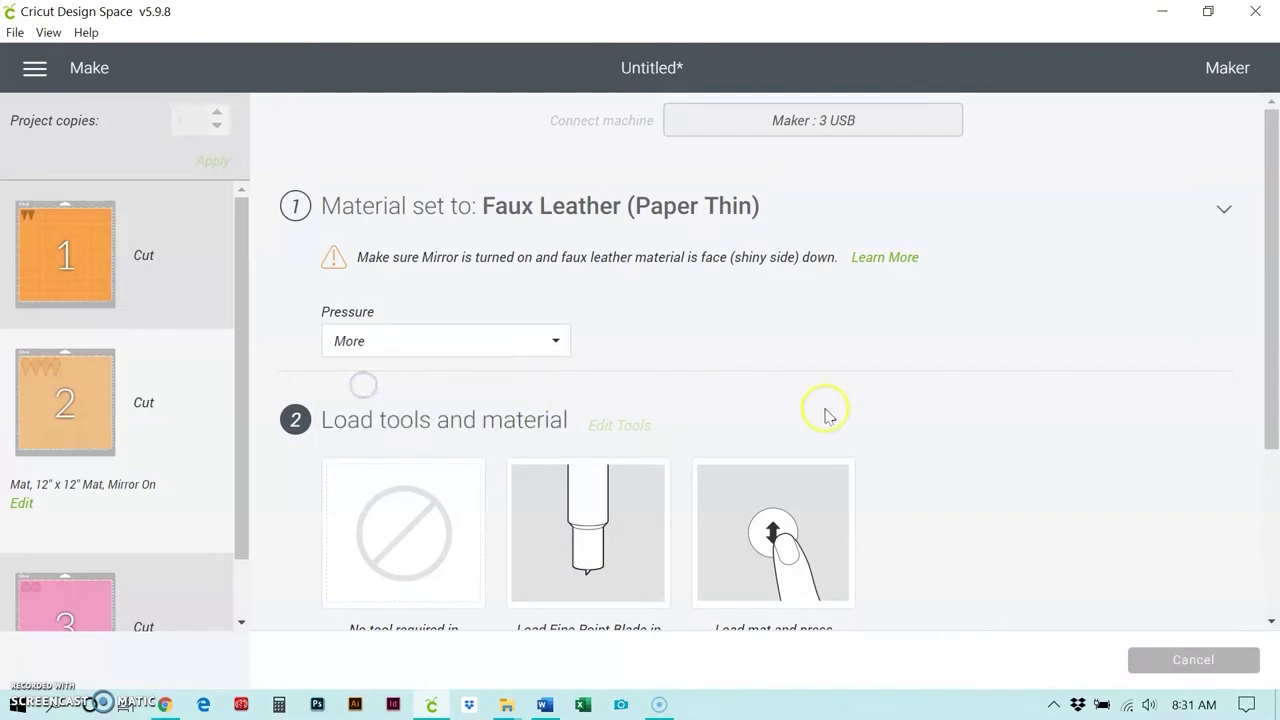
{"action": "scroll", "coordinate": [1040, 450], "scroll_direction": "down", "scroll_amount": 1}
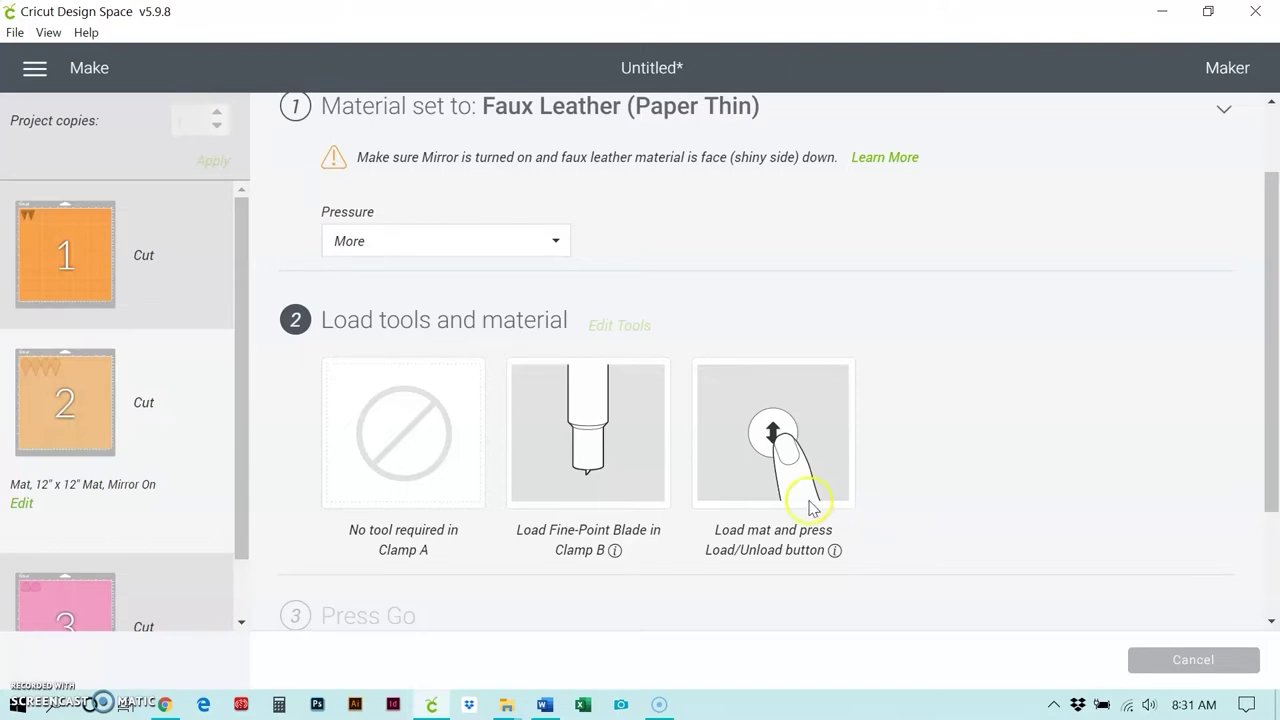
{"action": "scroll", "coordinate": [1045, 498], "scroll_direction": "up", "scroll_amount": 1}
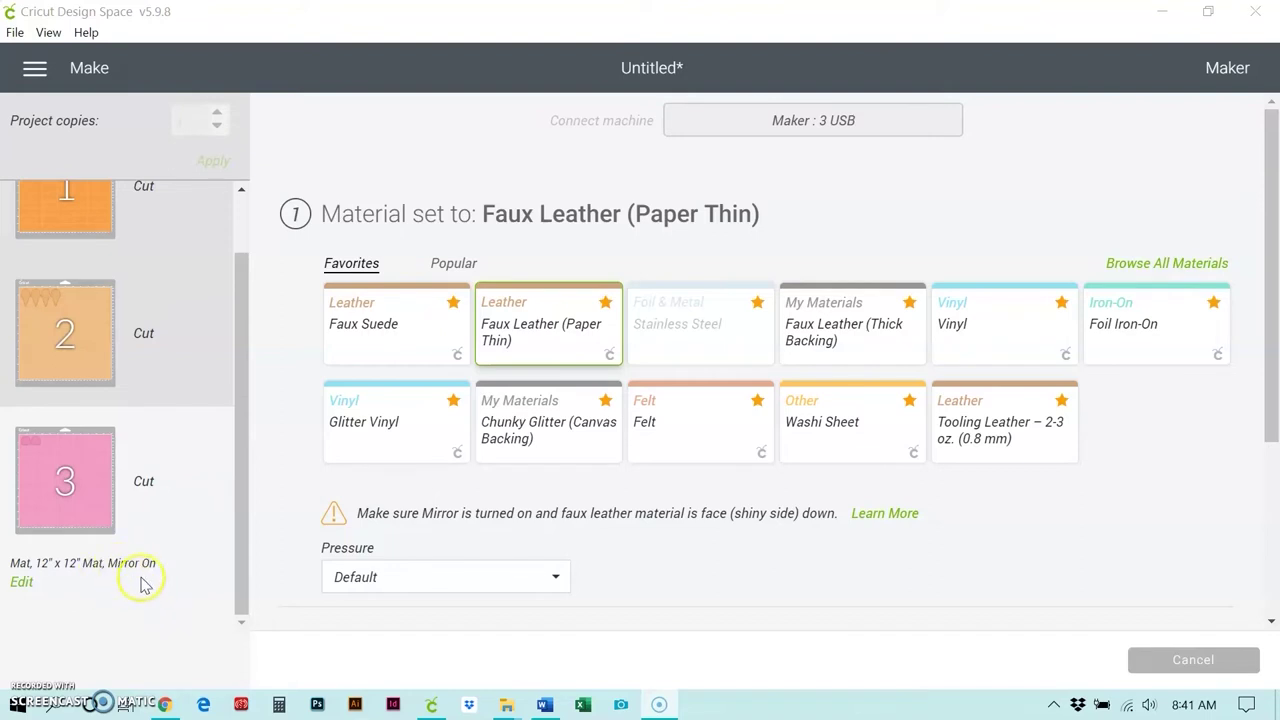
- Preview the pink mat 3 and choose Glitter Vinyl at Default pressure
{"action": "left_click", "coordinate": [65, 488]}
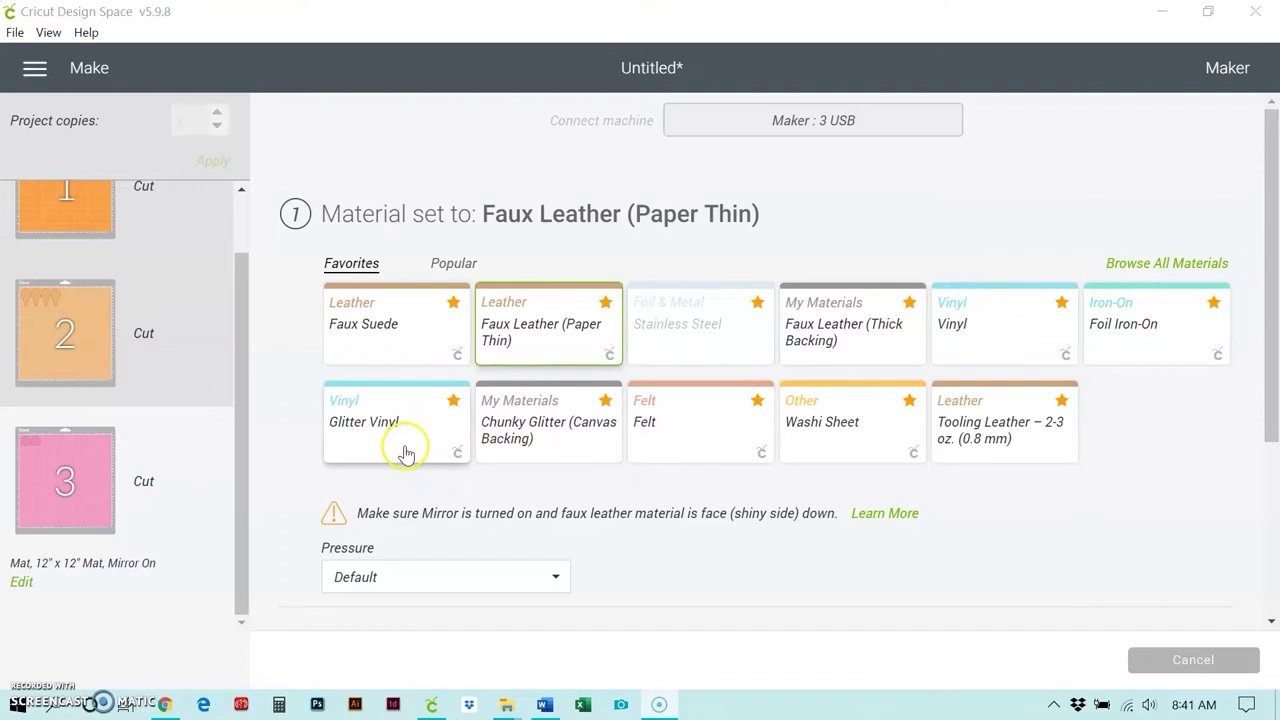
{"action": "left_click", "coordinate": [405, 453]}
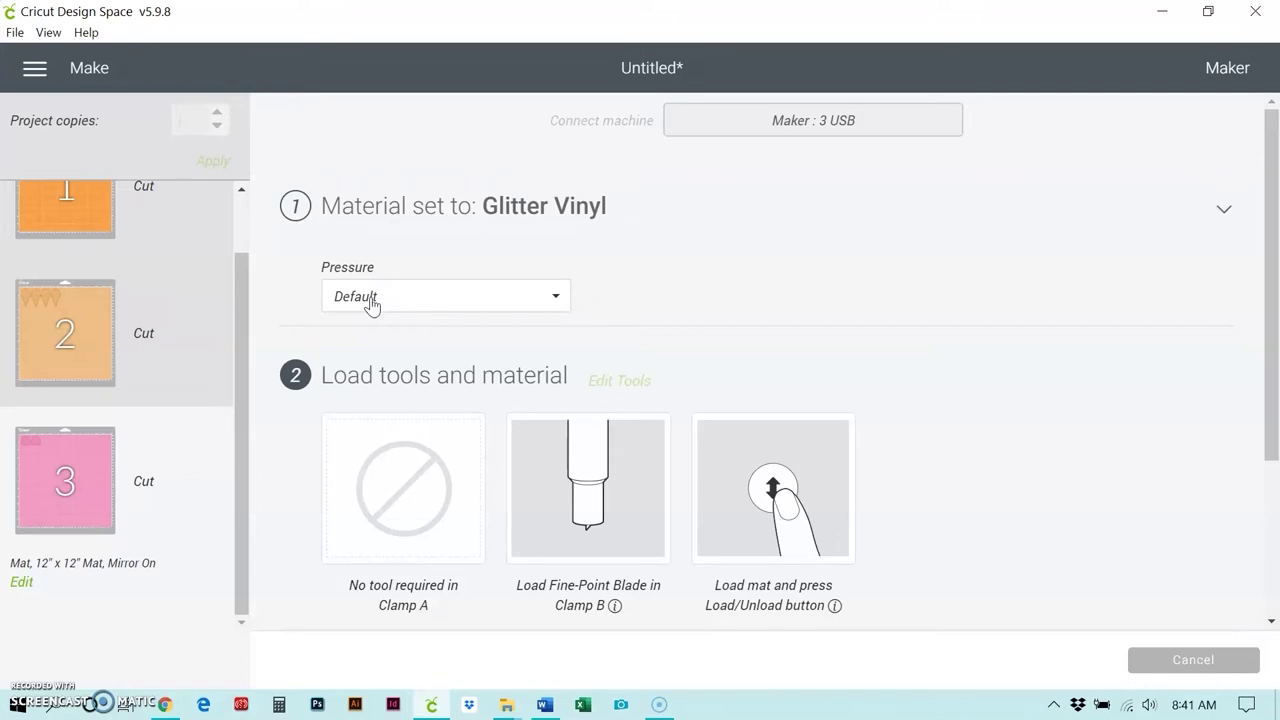
{"action": "left_click", "coordinate": [1230, 211]}
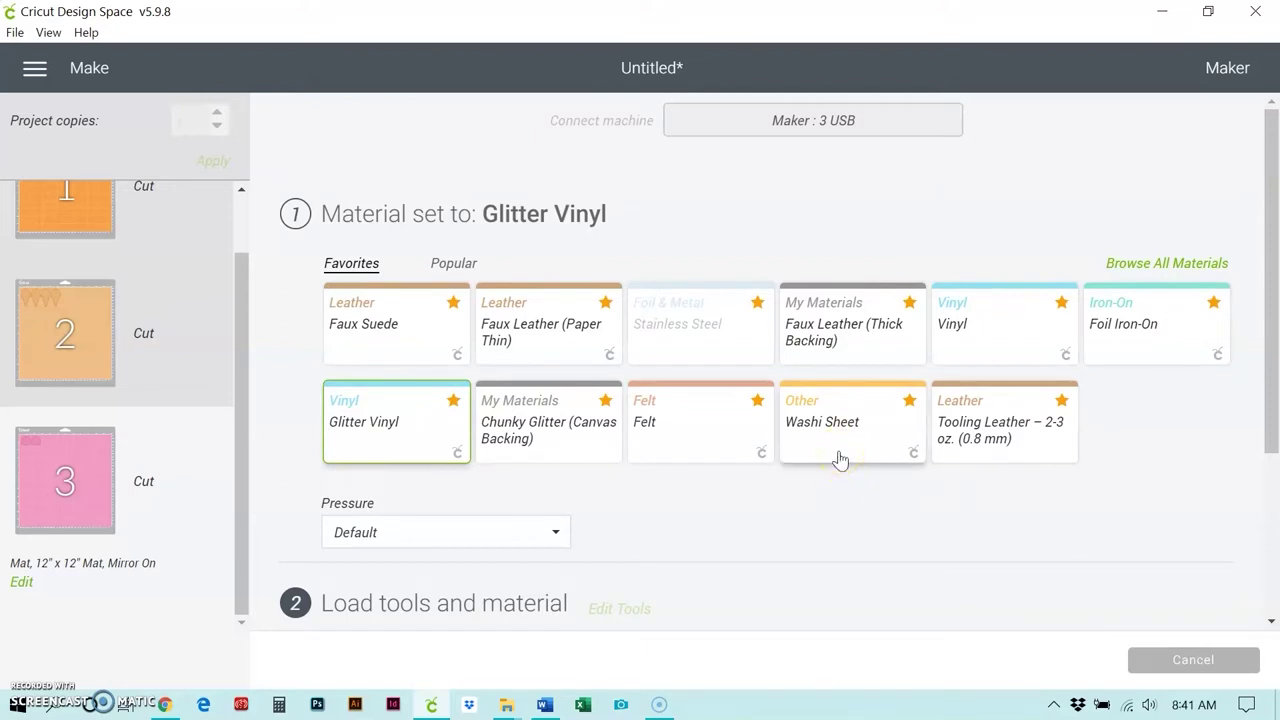
{"action": "scroll", "coordinate": [845, 455], "scroll_direction": "down", "scroll_amount": 2}
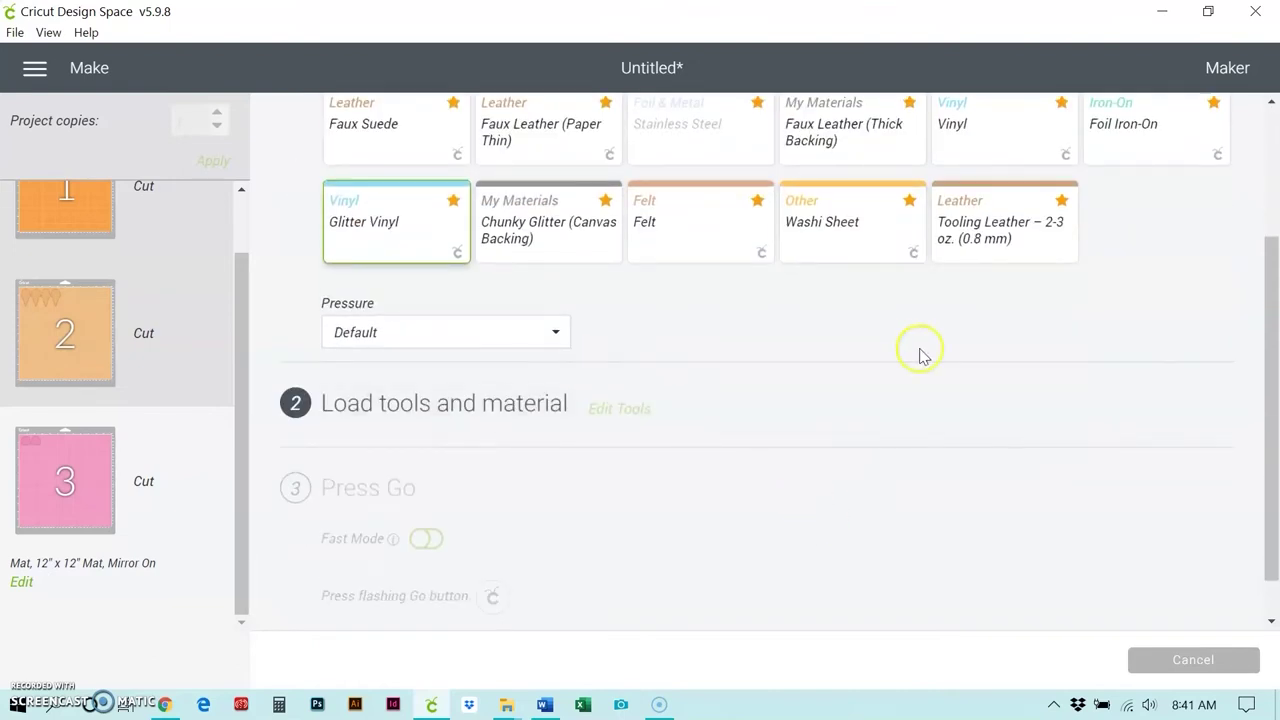
{"action": "scroll", "coordinate": [940, 335], "scroll_direction": "up", "scroll_amount": 2}
{"action": "left_click", "coordinate": [394, 409]}
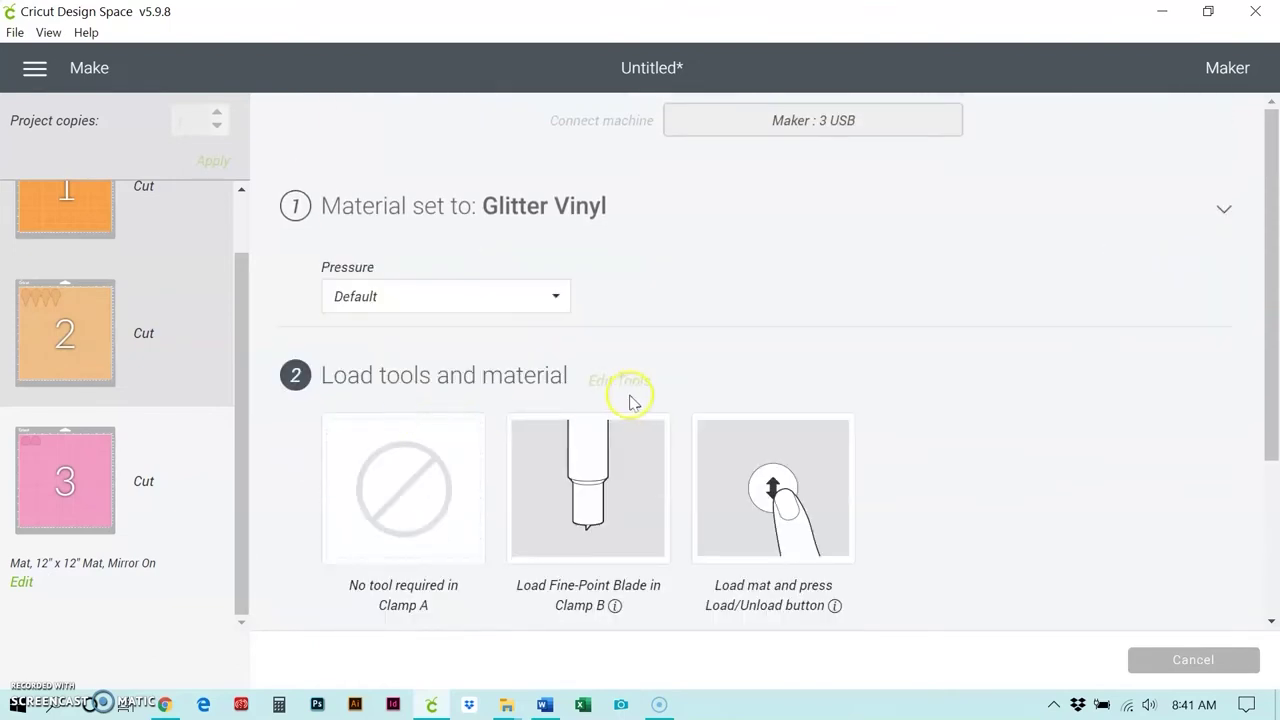